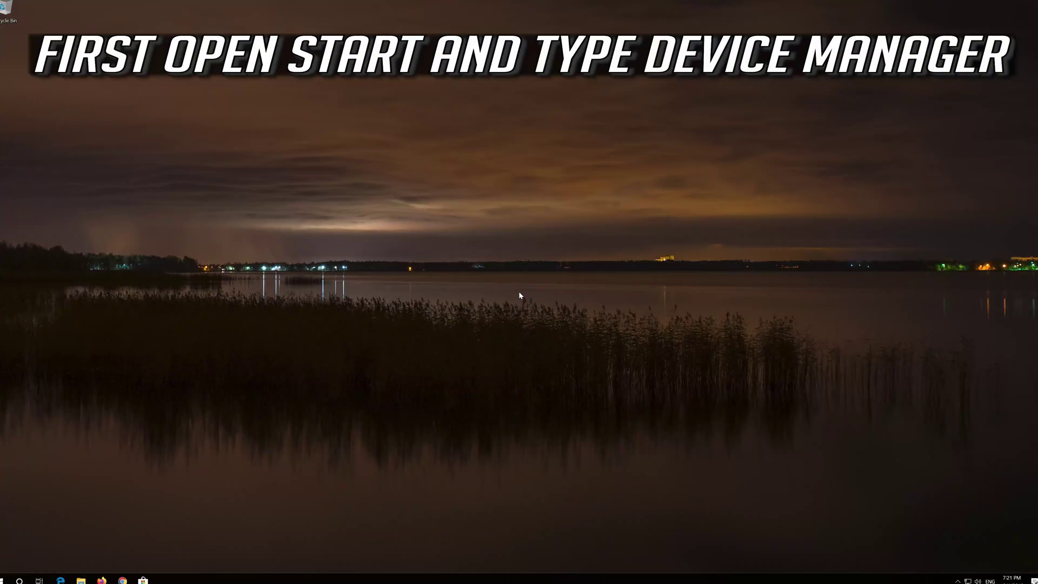
Find and open Device Manager on the computer, and move its window toward the middle of the desktop.
{"action": "key", "text": "super"}
{"action": "type", "text": "dev"}
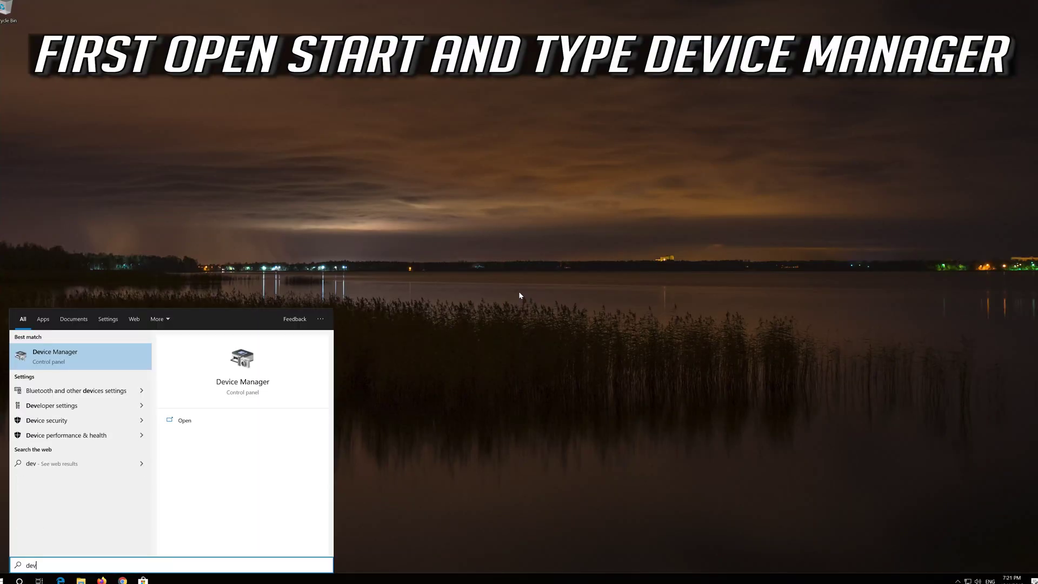
{"action": "type", "text": "ice manager"}
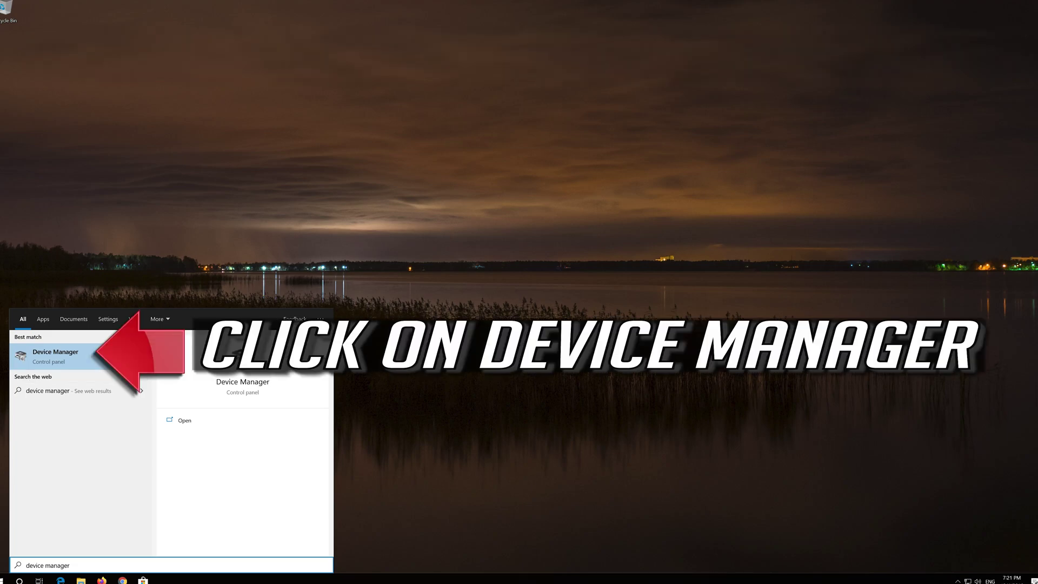
{"action": "left_click", "coordinate": [70, 361]}
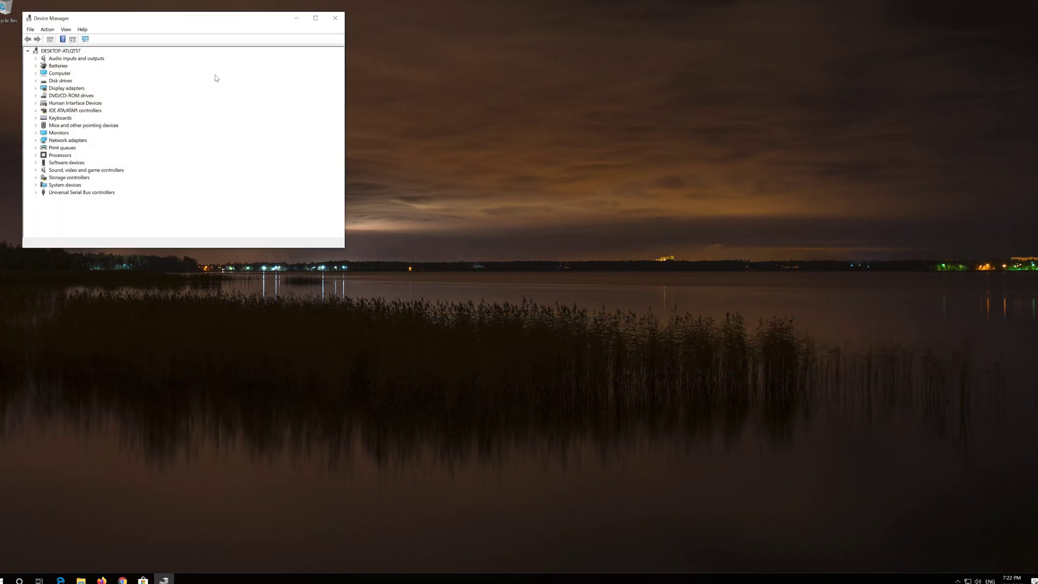
{"action": "left_click_drag", "start_coordinate": [211, 26], "coordinate": [505, 142]}
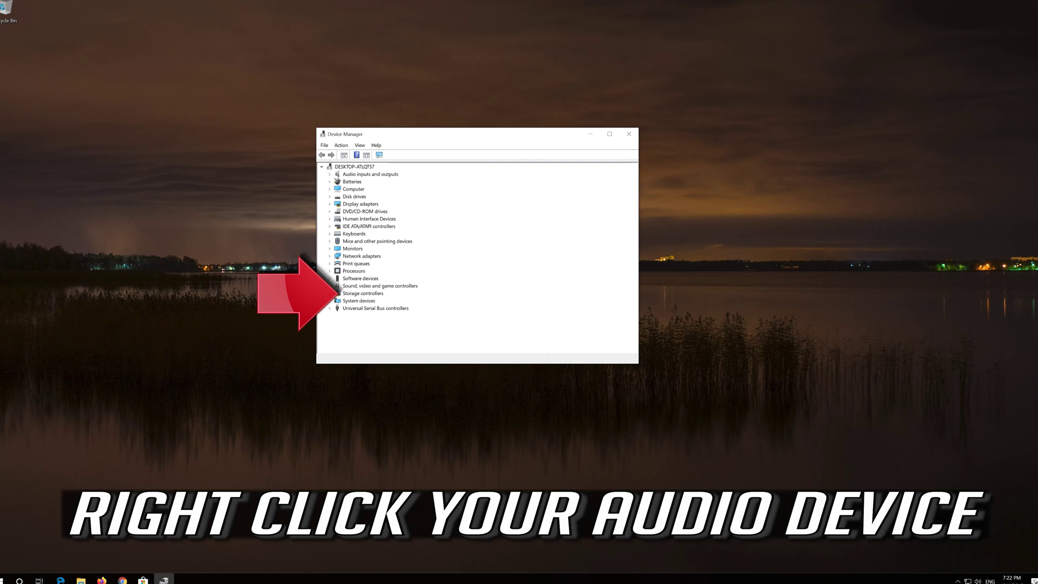
Search automatically for an updated driver for the High Definition Audio Device, and check for updates through Windows Update as well.
{"action": "left_click", "coordinate": [330, 285]}
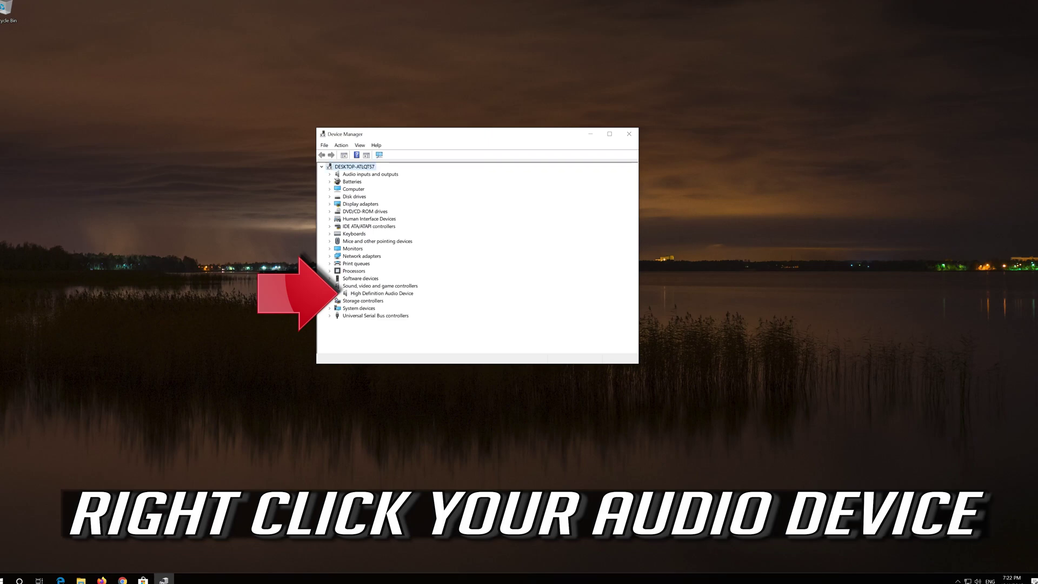
{"action": "left_click", "coordinate": [362, 294]}
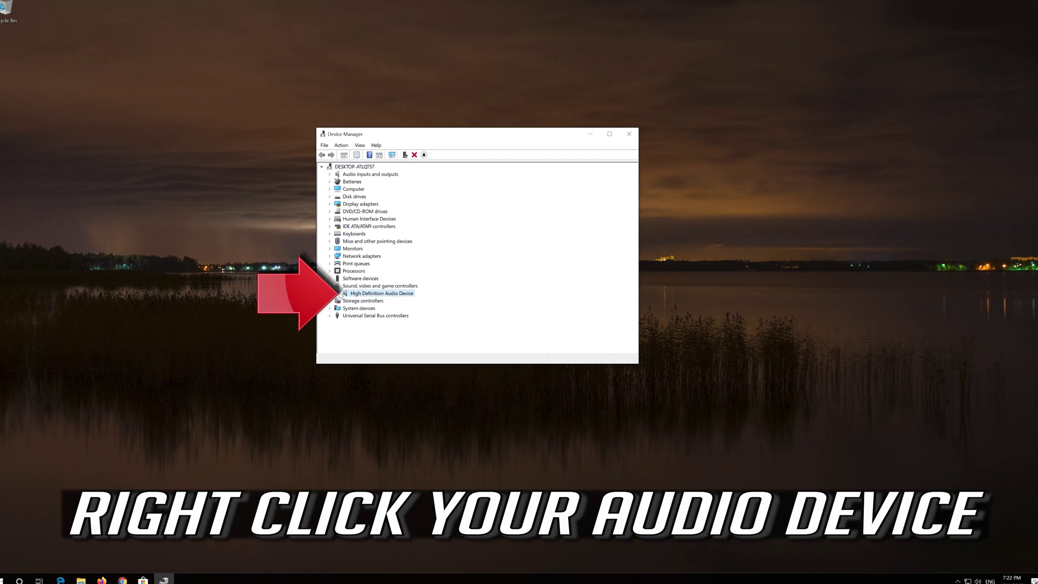
{"action": "right_click", "coordinate": [397, 295]}
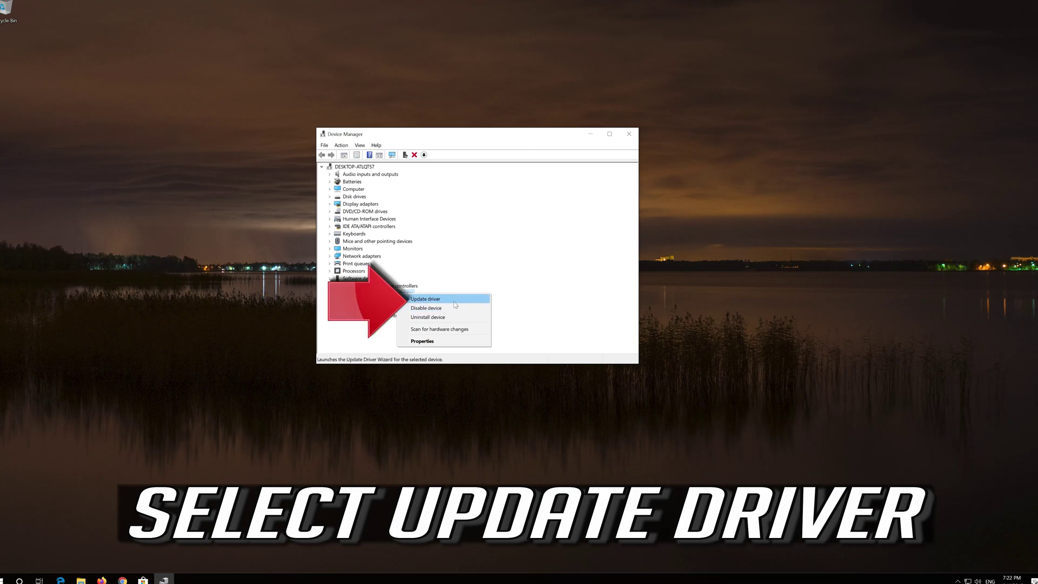
{"action": "left_click", "coordinate": [455, 303]}
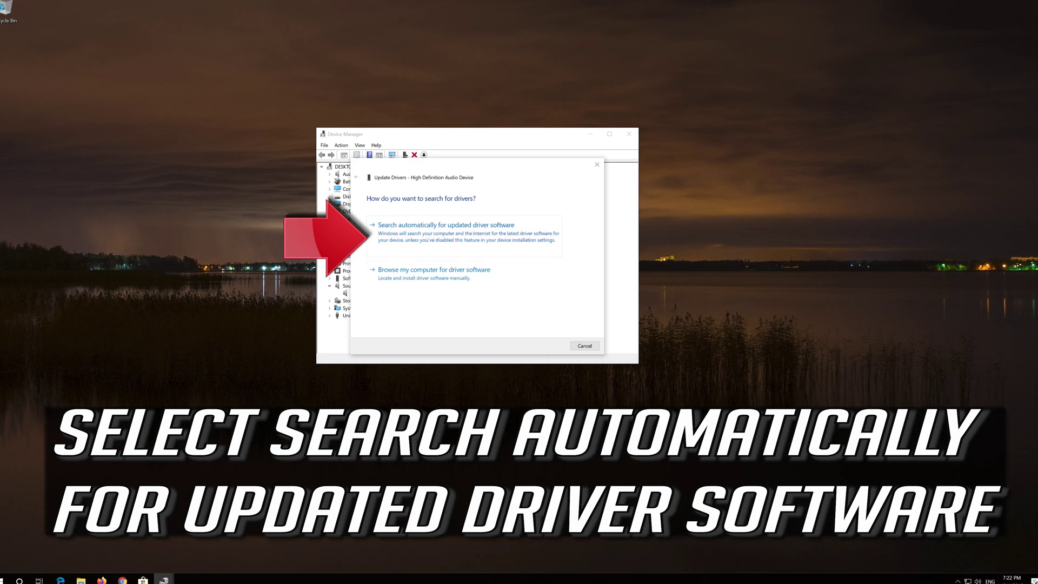
{"action": "left_click", "coordinate": [465, 237]}
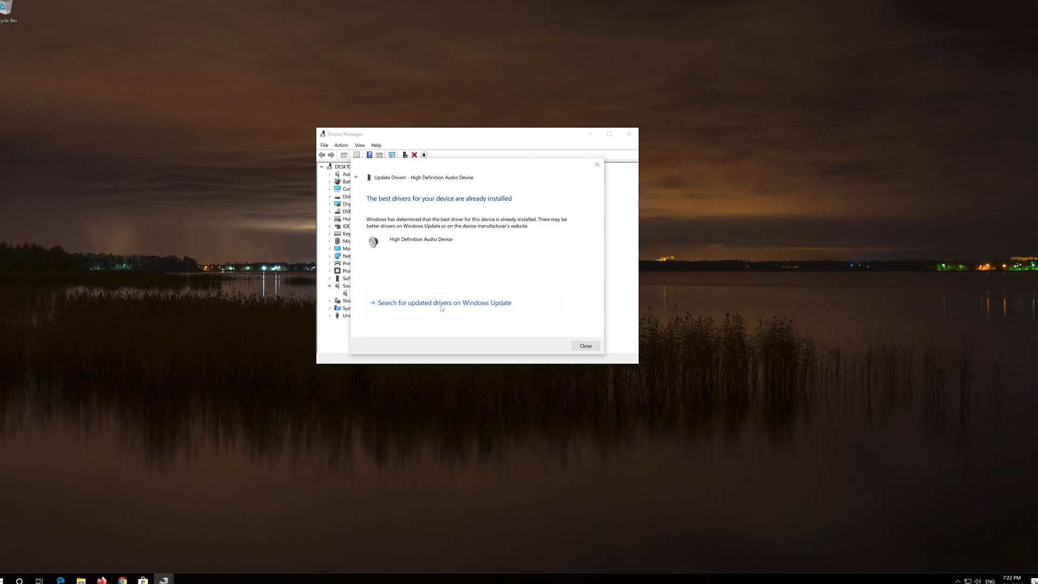
{"action": "left_click", "coordinate": [441, 308]}
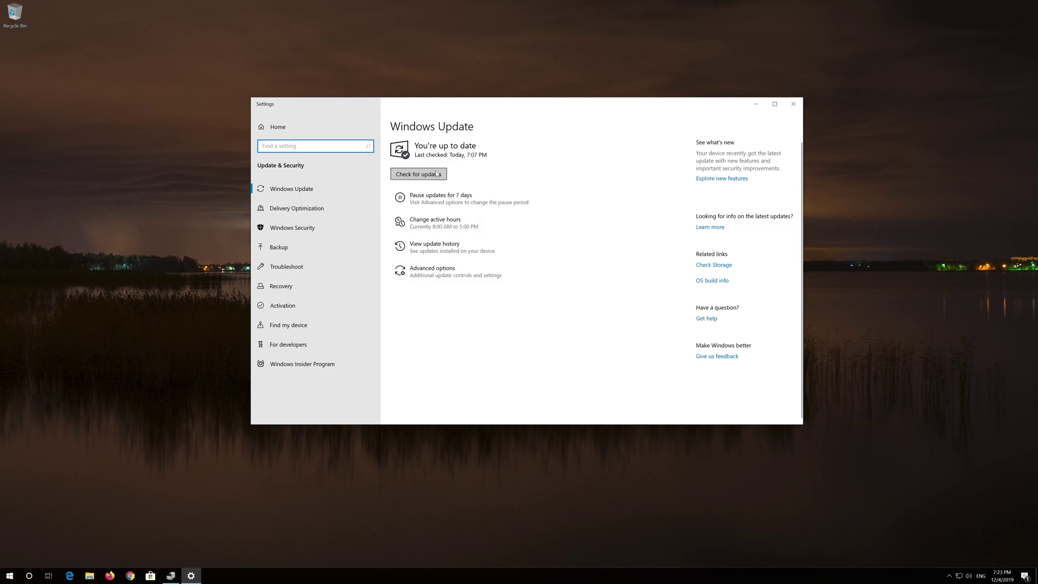
{"action": "left_click", "coordinate": [421, 177]}
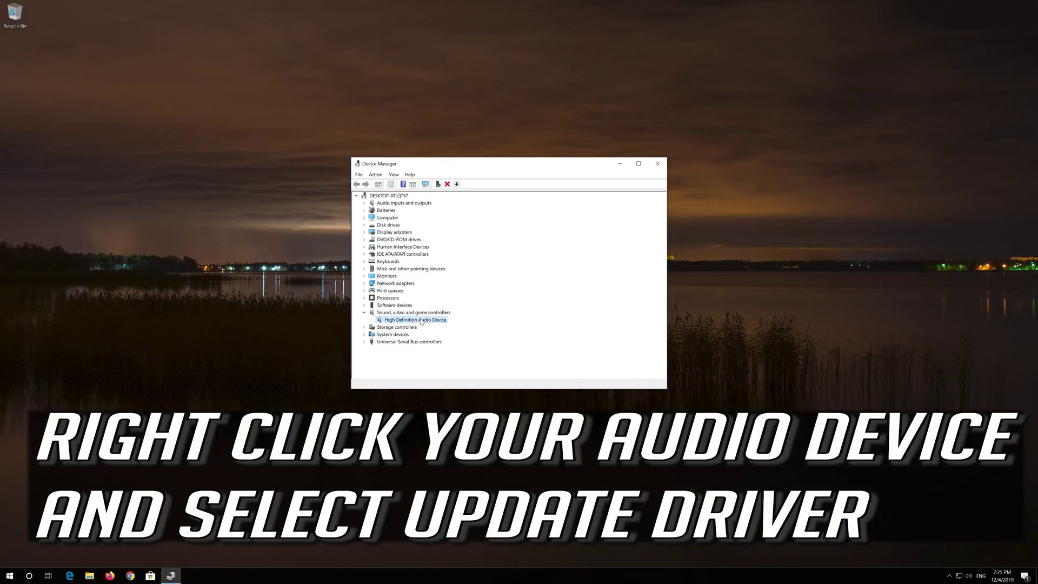
Install the High Definition Audio Device driver manually from the list of available drivers on the computer, accepting the compatibility warning.
{"action": "right_click", "coordinate": [417, 321]}
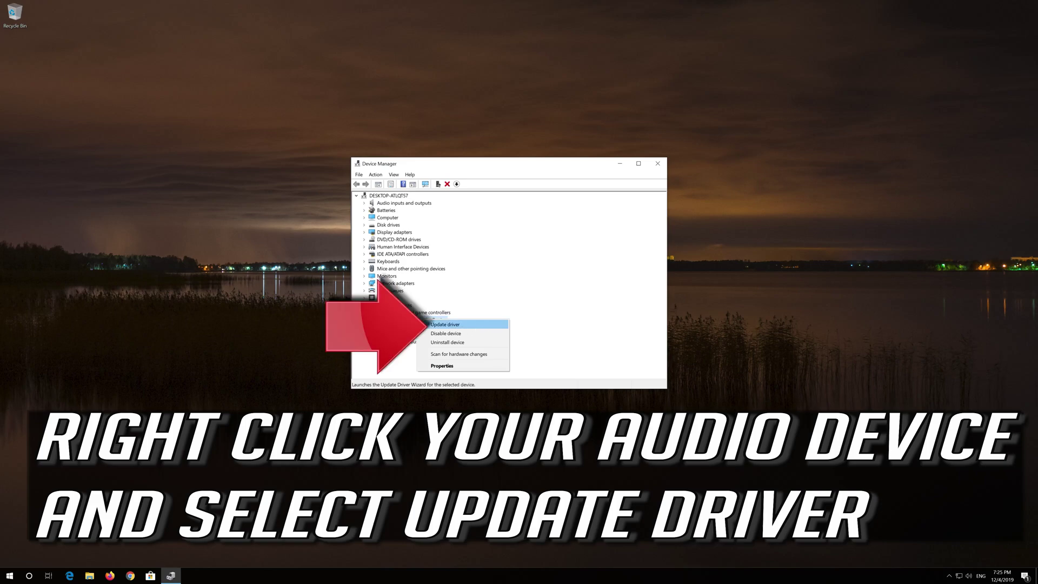
{"action": "left_click", "coordinate": [485, 326]}
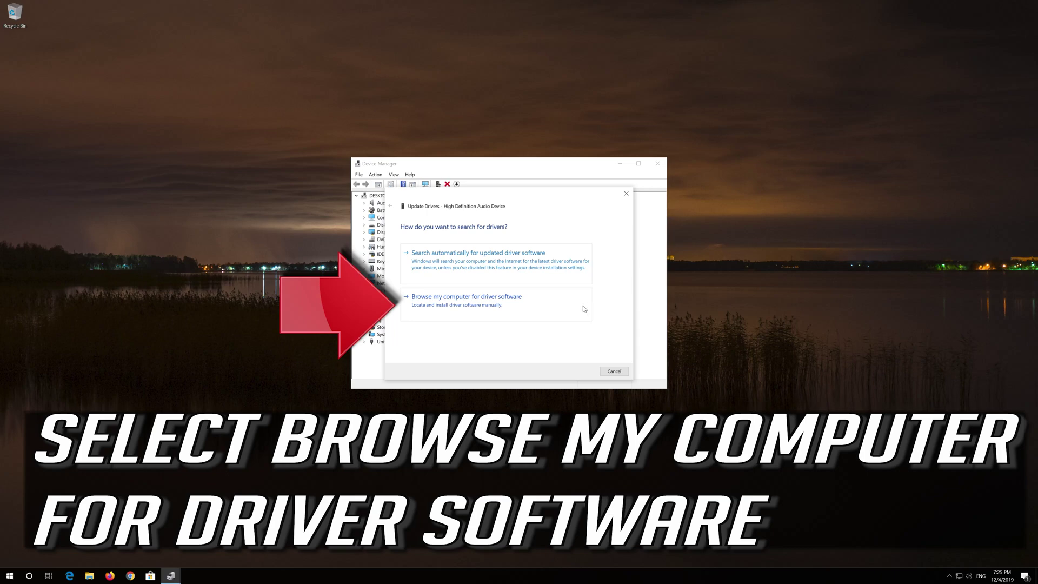
{"action": "left_click", "coordinate": [473, 311]}
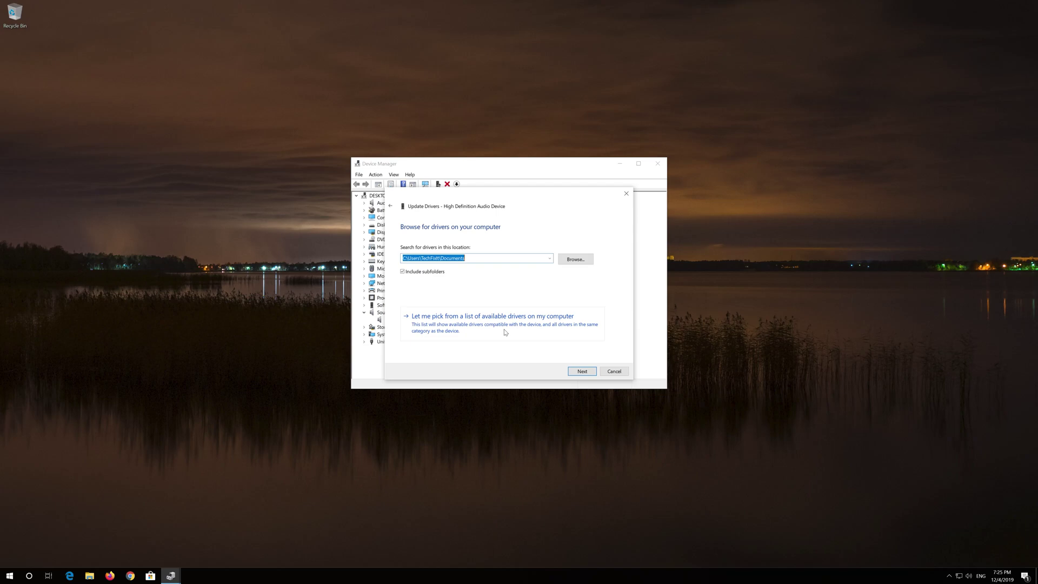
{"action": "left_click", "coordinate": [505, 332]}
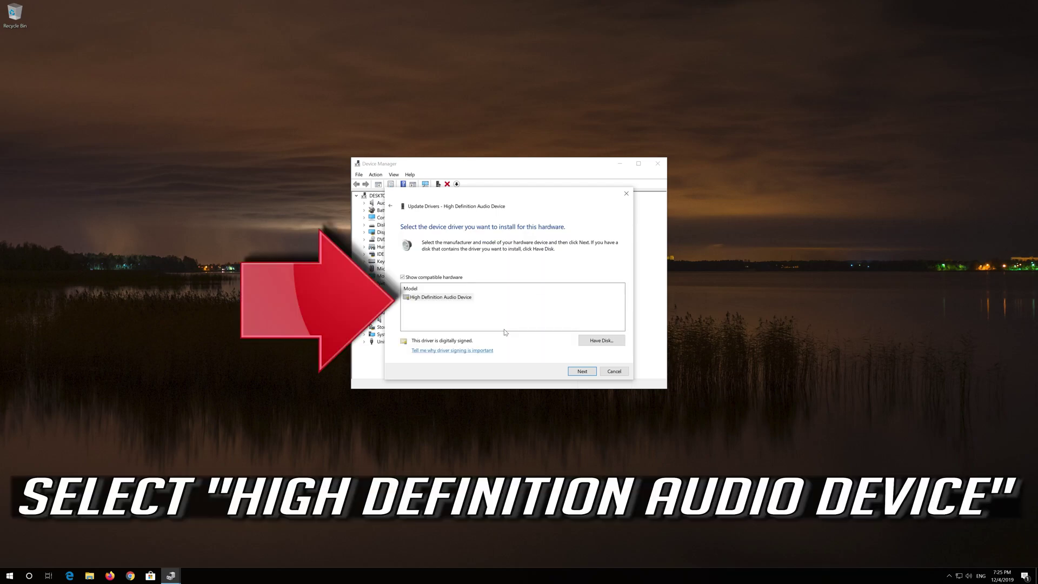
{"action": "left_click", "coordinate": [448, 301]}
{"action": "left_click", "coordinate": [571, 374]}
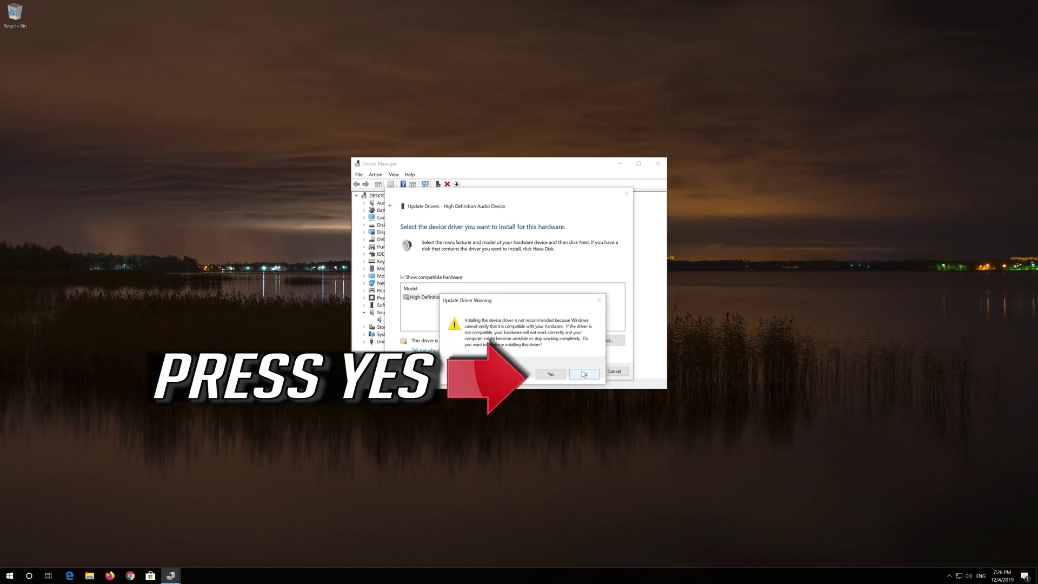
{"action": "left_click", "coordinate": [543, 378]}
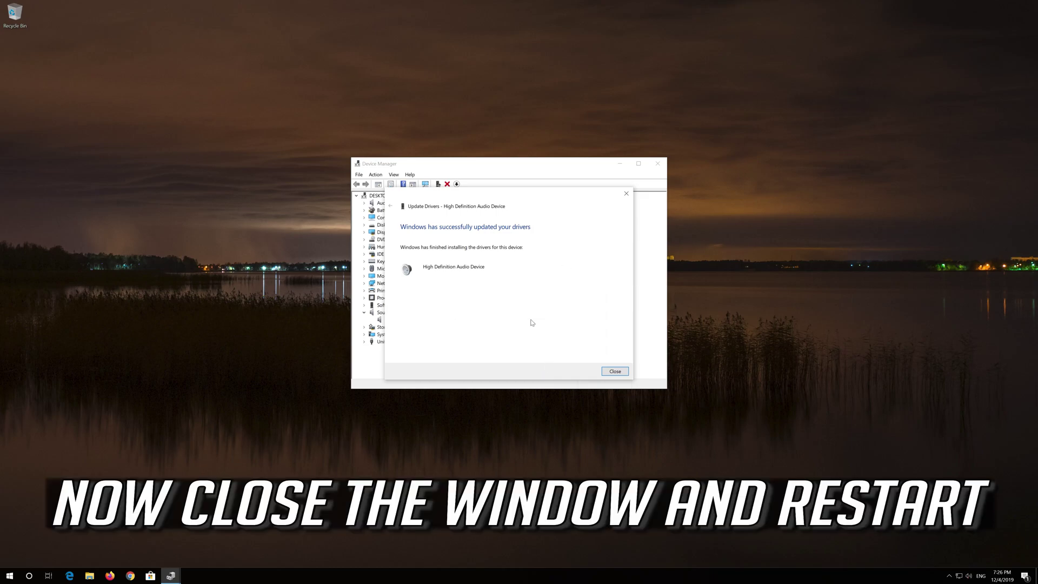
{"action": "left_click", "coordinate": [616, 372]}
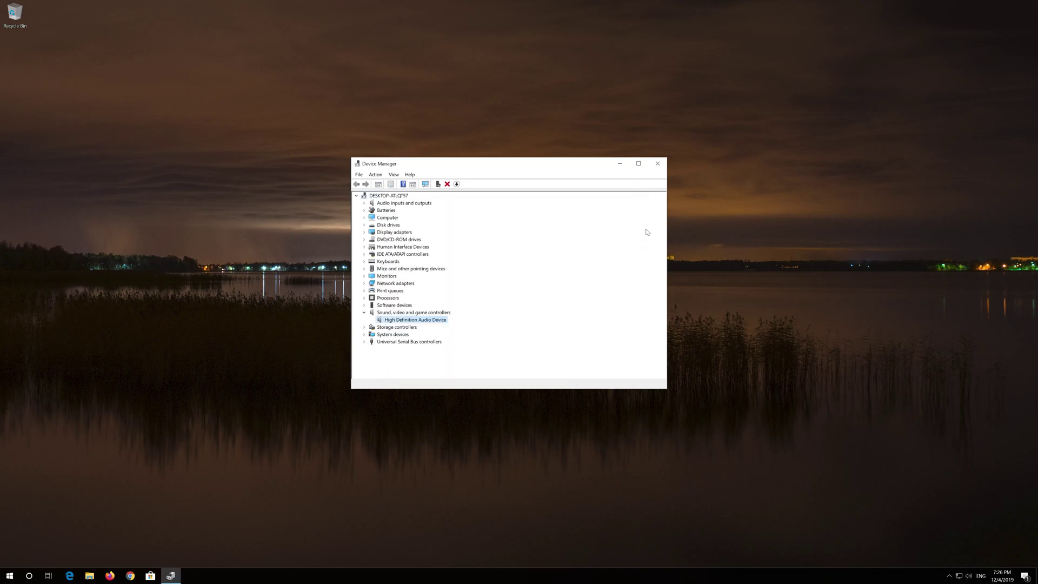
Close Device Manager and restart the computer.
{"action": "left_click", "coordinate": [662, 163]}
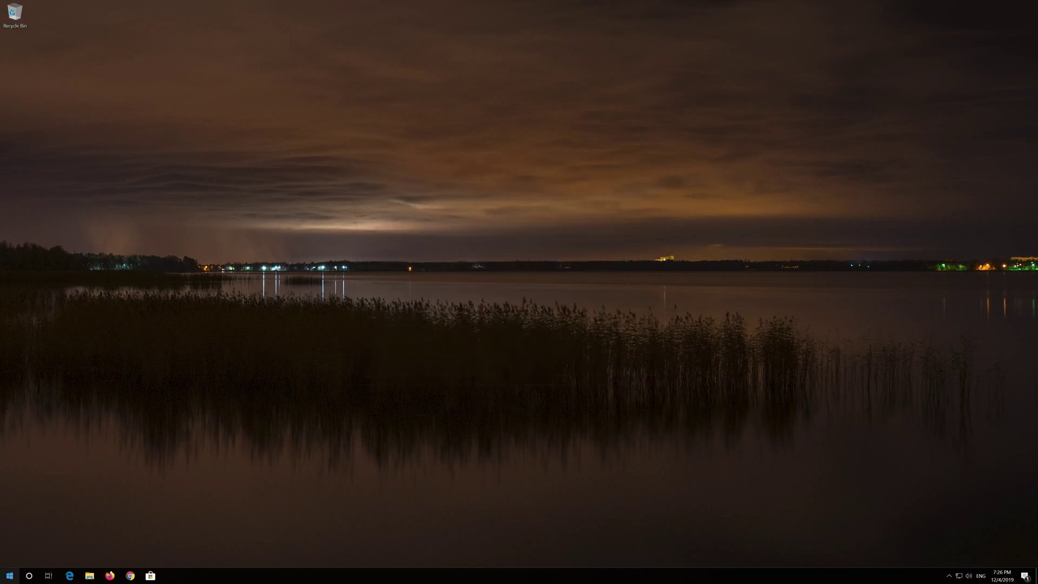
{"action": "left_click", "coordinate": [3, 577]}
{"action": "left_click", "coordinate": [10, 558]}
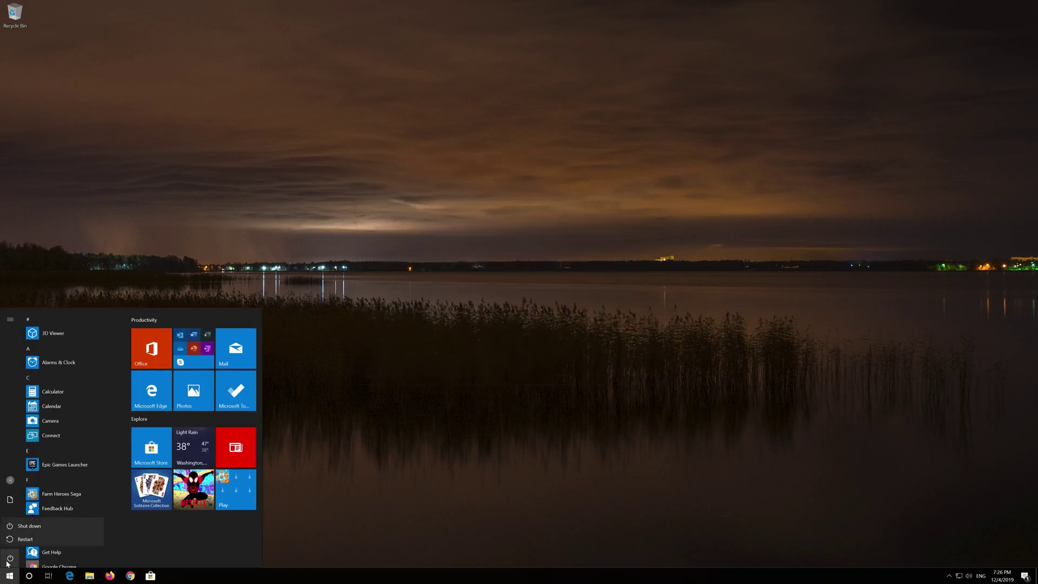
{"action": "left_click", "coordinate": [27, 540]}
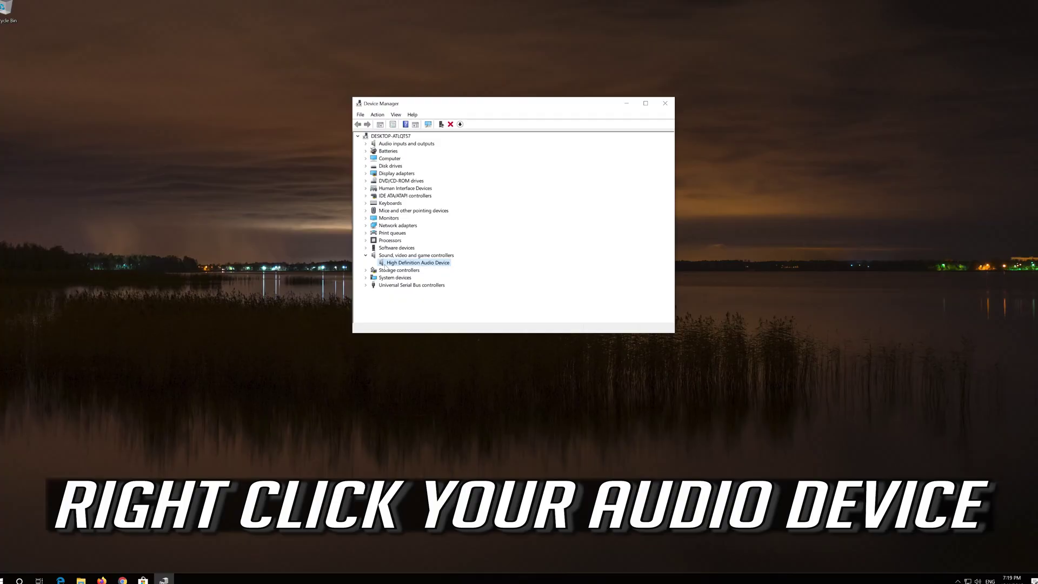
Uninstall the High Definition Audio Device listed under the sound, video and game controllers.
{"action": "right_click", "coordinate": [423, 265]}
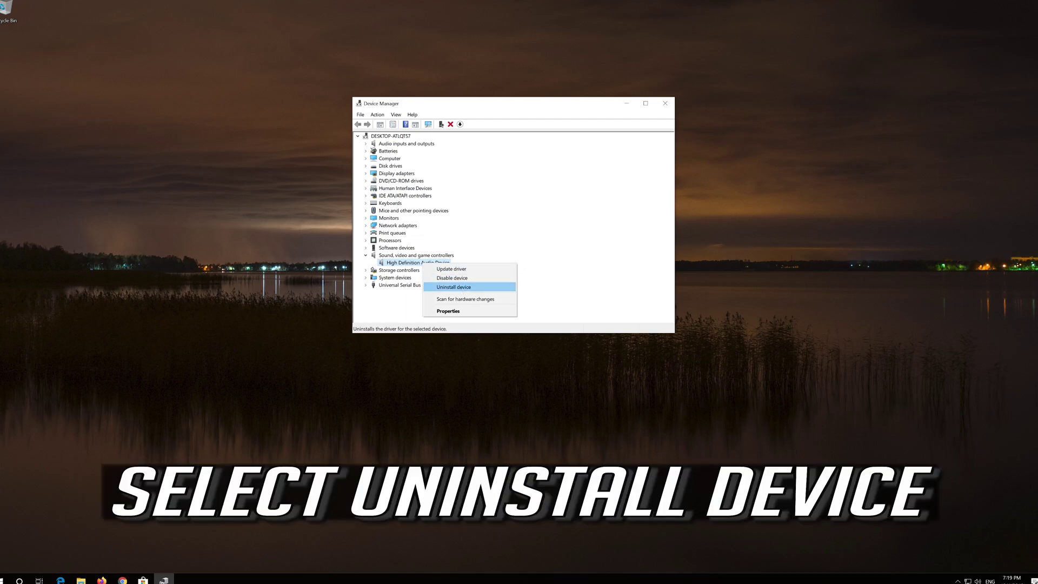
{"action": "left_click", "coordinate": [478, 288]}
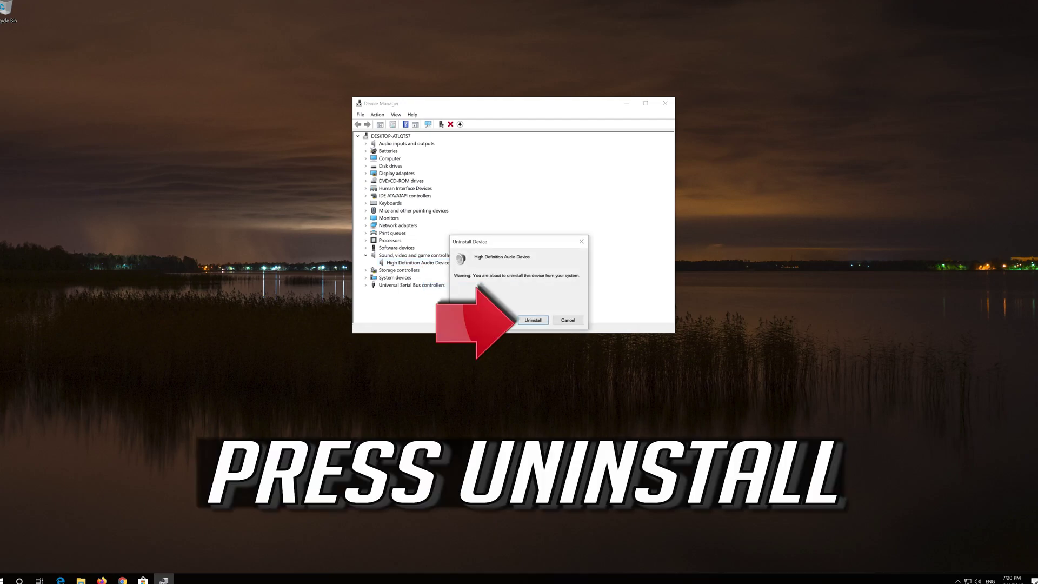
{"action": "left_click", "coordinate": [533, 322]}
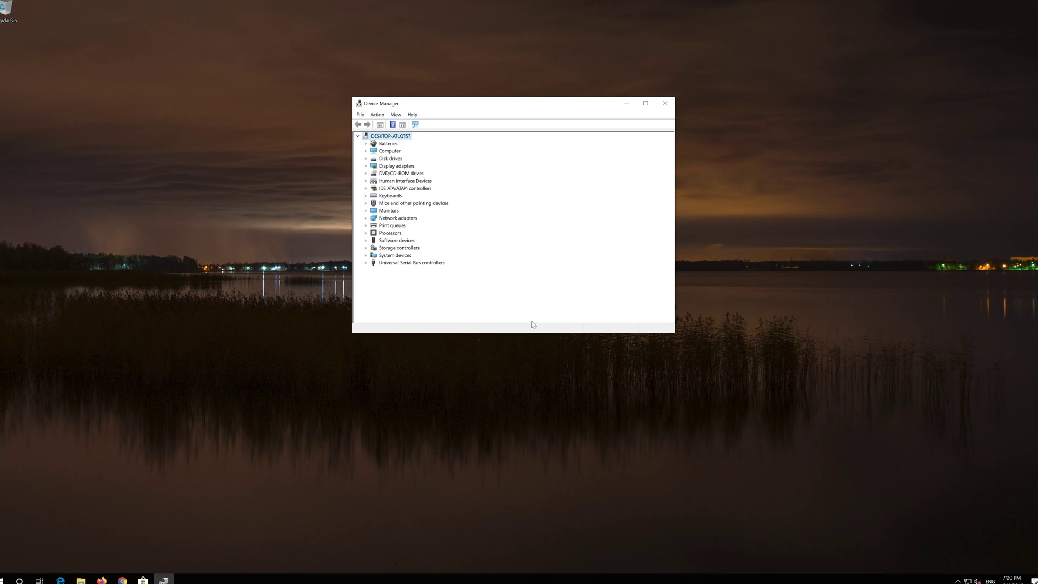
Close Device Manager and restart the computer after the audio device removal.
{"action": "left_click", "coordinate": [665, 103]}
{"action": "left_click", "coordinate": [5, 579]}
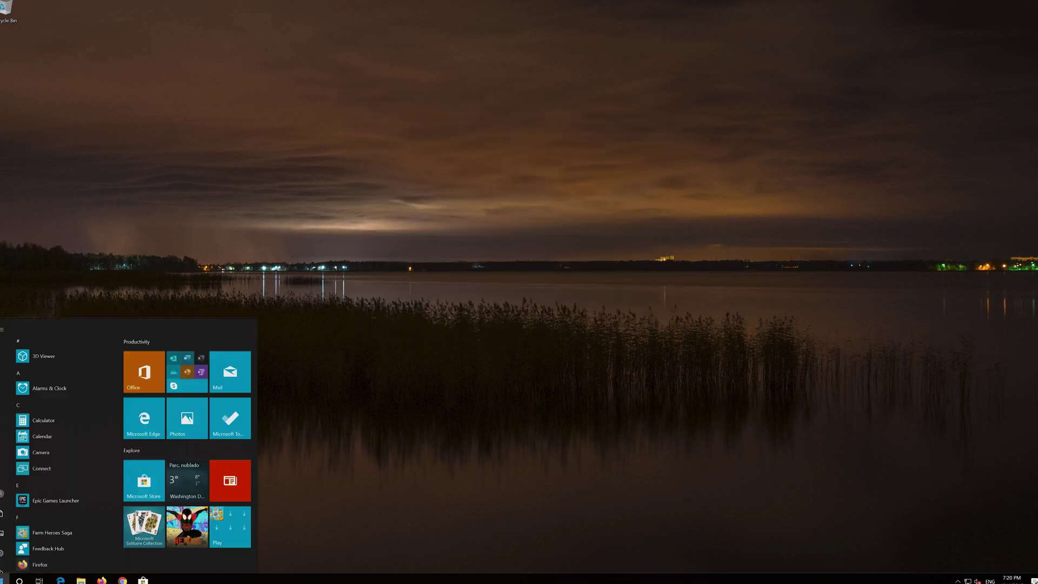
{"action": "mouse_move", "coordinate": [3, 563]}
{"action": "left_click", "coordinate": [5, 562]}
{"action": "left_click", "coordinate": [9, 550]}
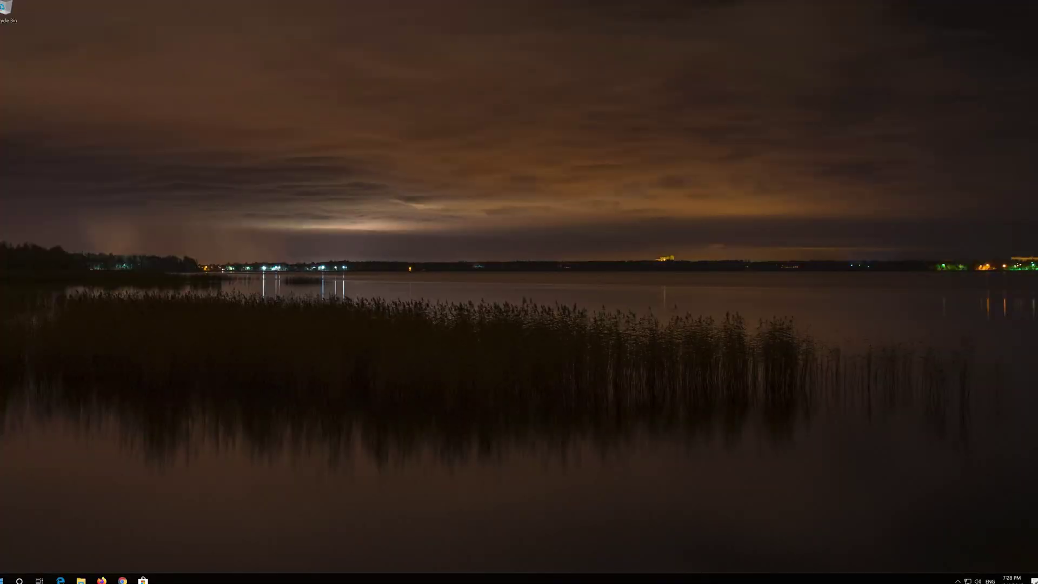
Open the Windows Settings app and go to the system's Sound settings.
{"action": "key", "text": "super"}
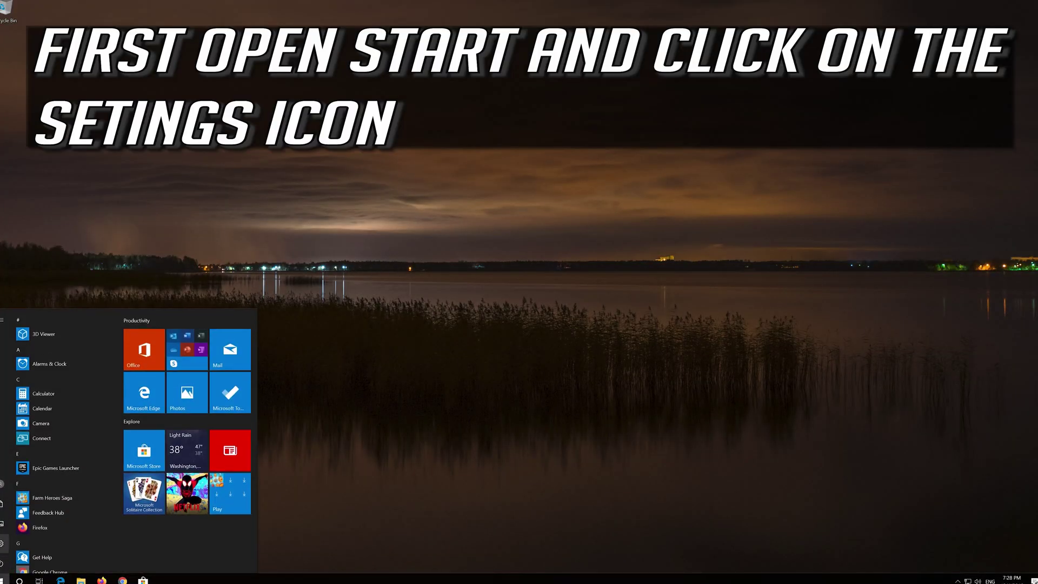
{"action": "mouse_move", "coordinate": [4, 543]}
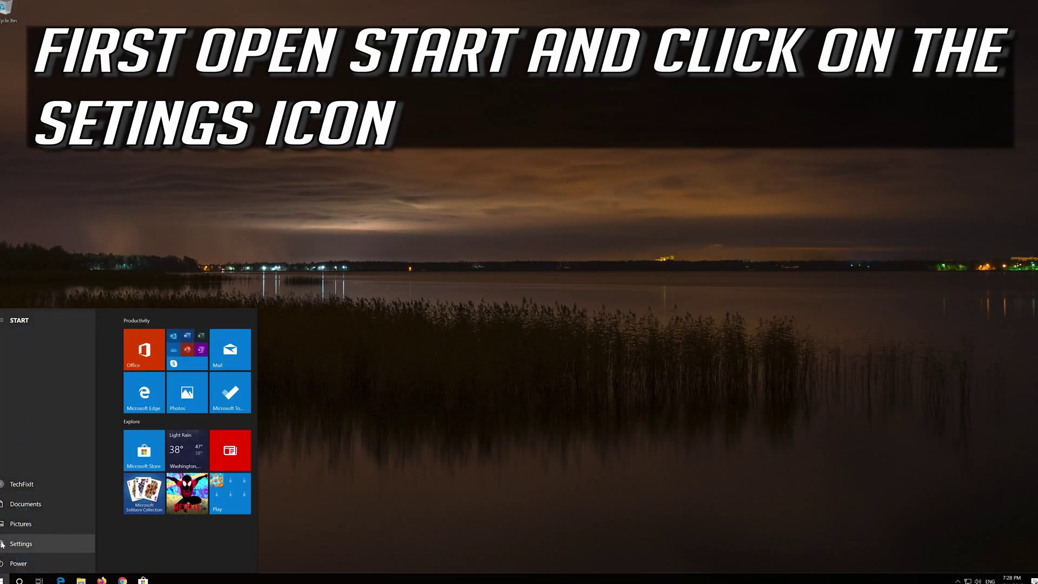
{"action": "left_click", "coordinate": [37, 546]}
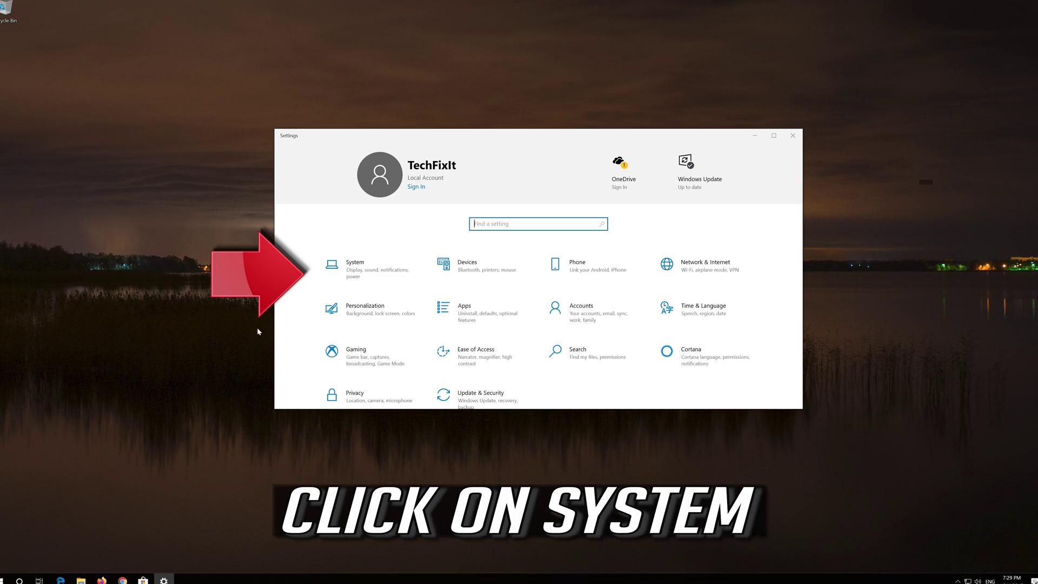
{"action": "left_click", "coordinate": [372, 277]}
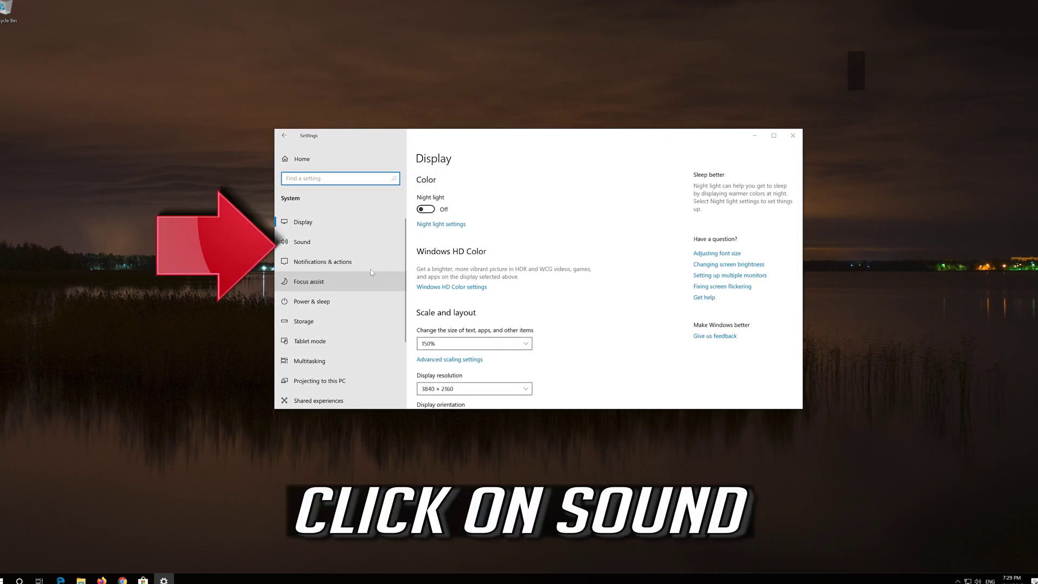
{"action": "left_click", "coordinate": [332, 243]}
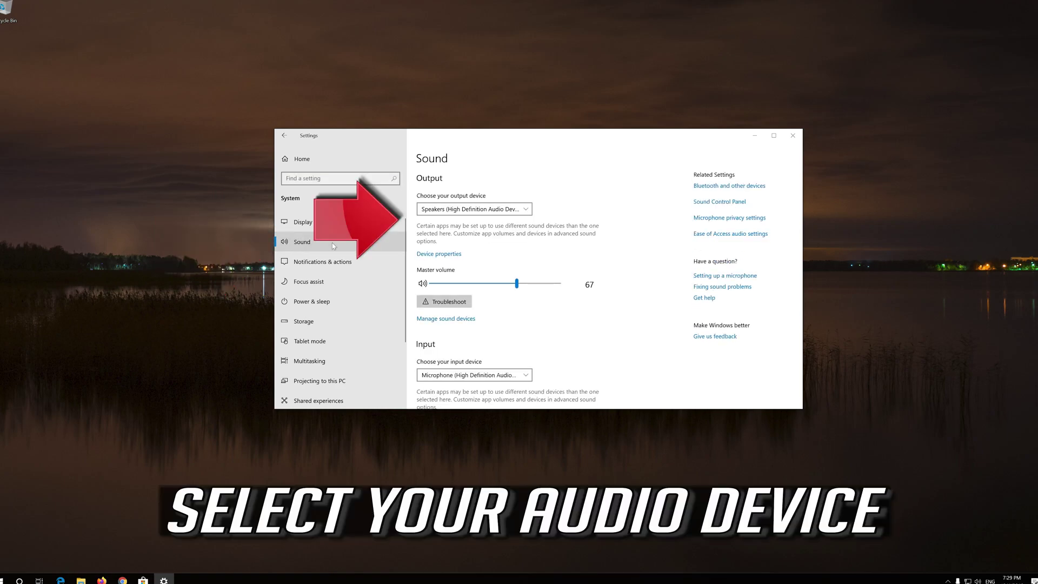
Choose Speakers (High Definition Audio Device) as the output device and start its audio troubleshooter.
{"action": "left_click", "coordinate": [447, 210]}
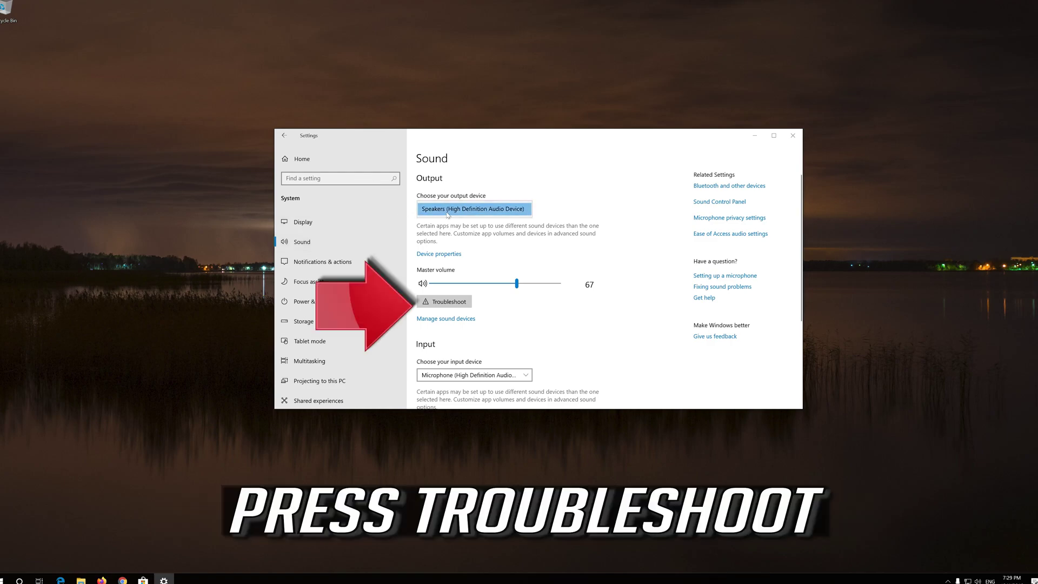
{"action": "left_click", "coordinate": [448, 304]}
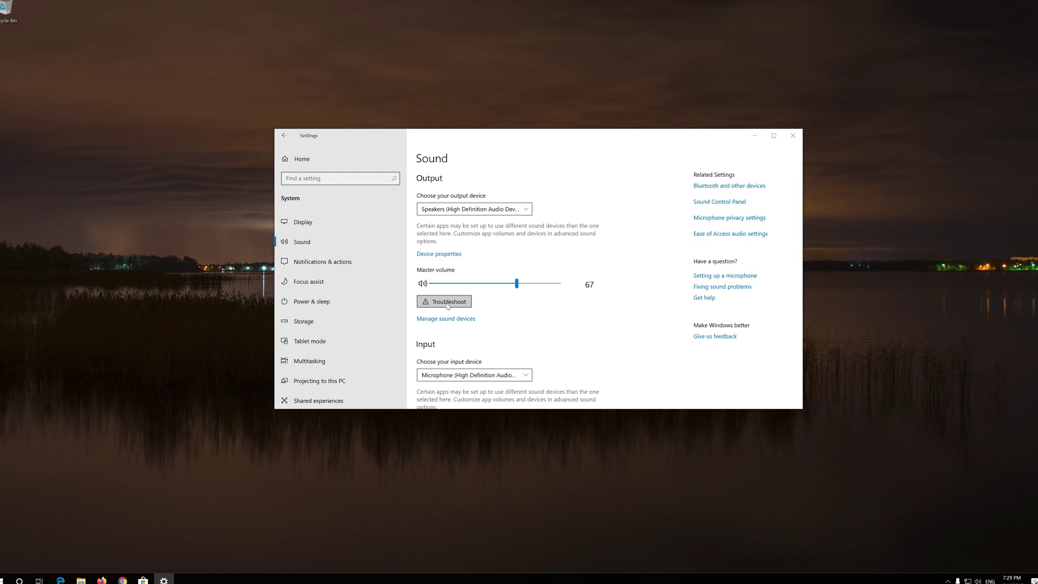
{"action": "left_click", "coordinate": [447, 303]}
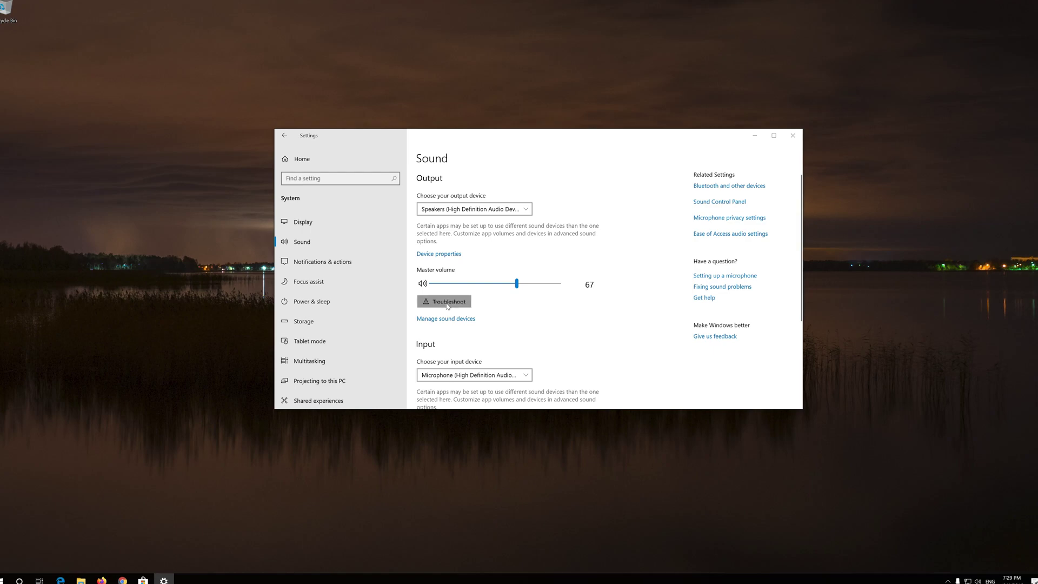
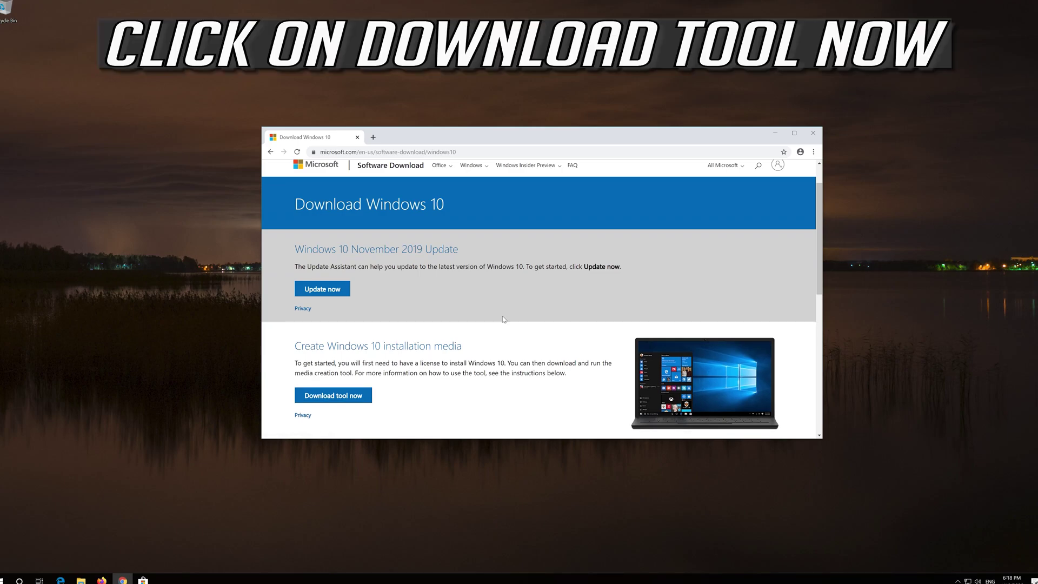
Download the Windows 10 media creation tool, close the browser, and run the tool with permission to make changes to the device.
{"action": "left_click", "coordinate": [353, 396]}
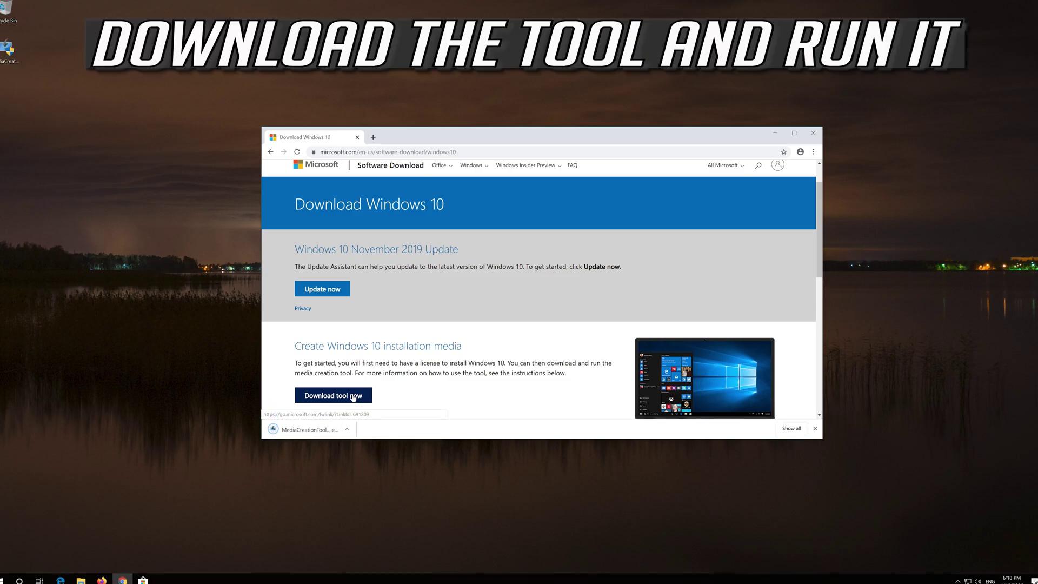
{"action": "left_click", "coordinate": [814, 135]}
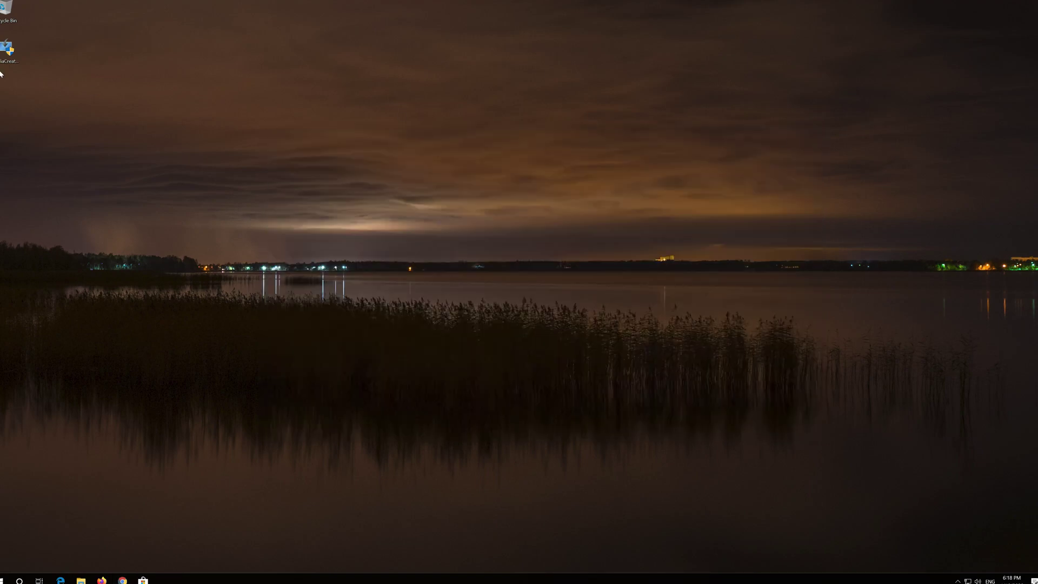
{"action": "double_click", "coordinate": [7, 54]}
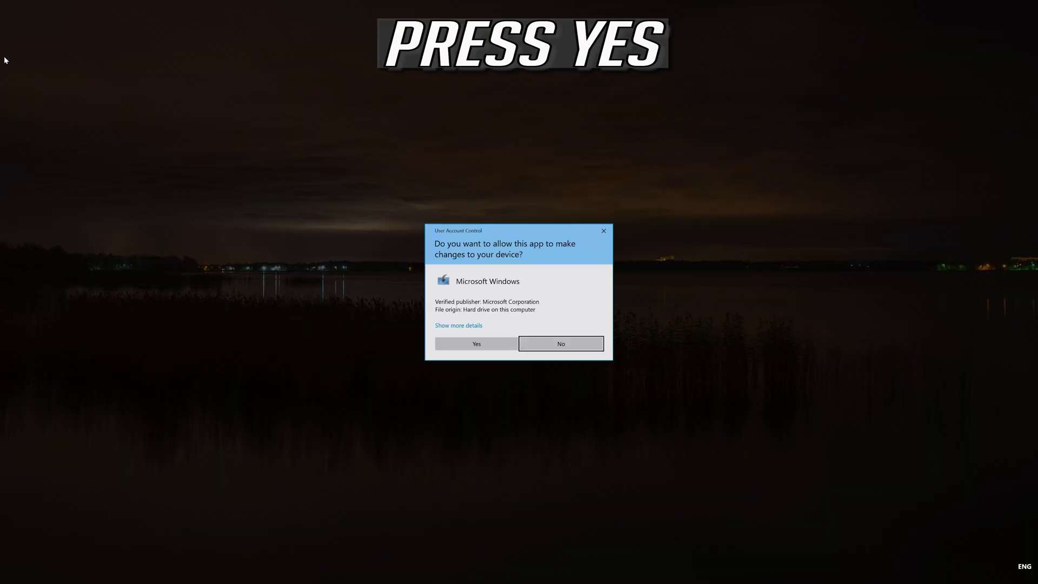
{"action": "left_click", "coordinate": [490, 347]}
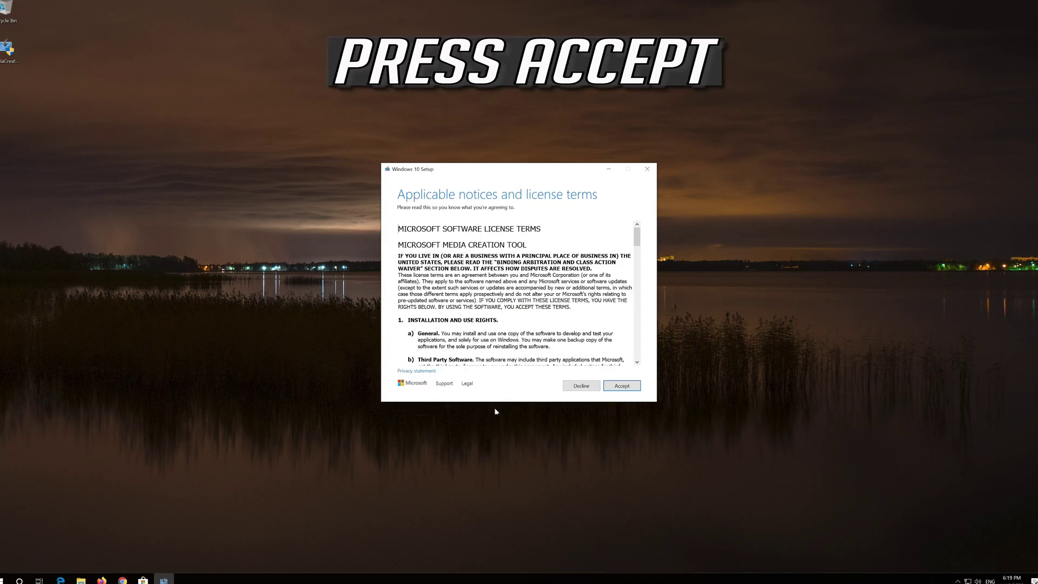
Accept the license terms, choose to upgrade this PC now, and start installing Windows 10 Pro with personal files and apps kept.
{"action": "left_click", "coordinate": [637, 384]}
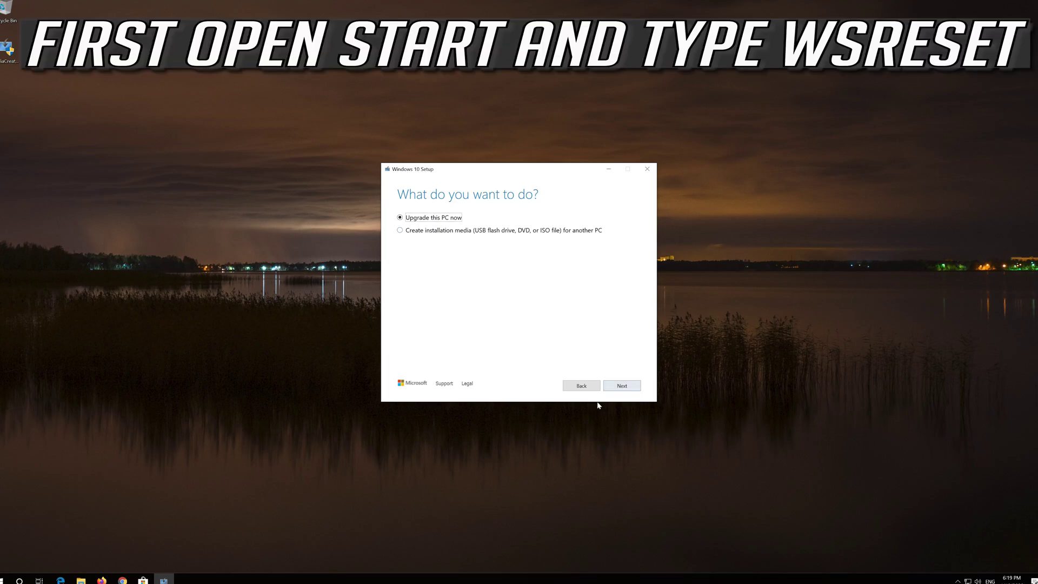
{"action": "left_click", "coordinate": [619, 392]}
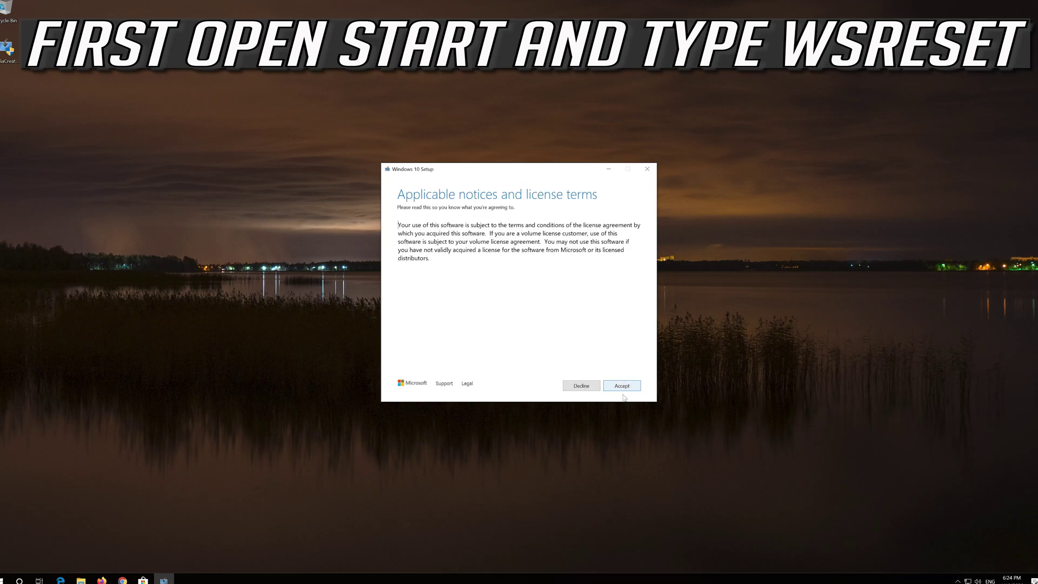
{"action": "left_click", "coordinate": [623, 385]}
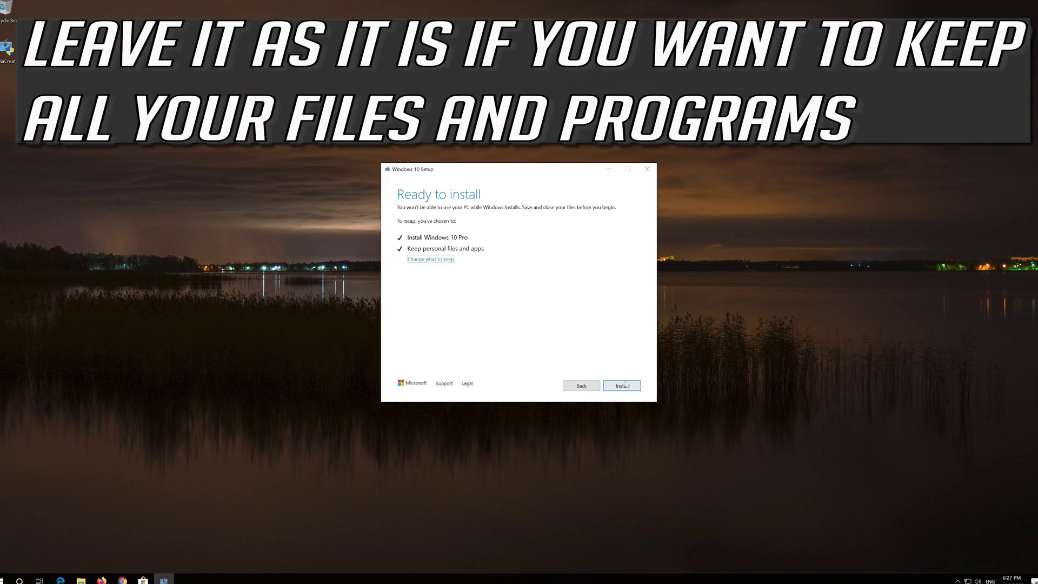
{"action": "left_click", "coordinate": [622, 388]}
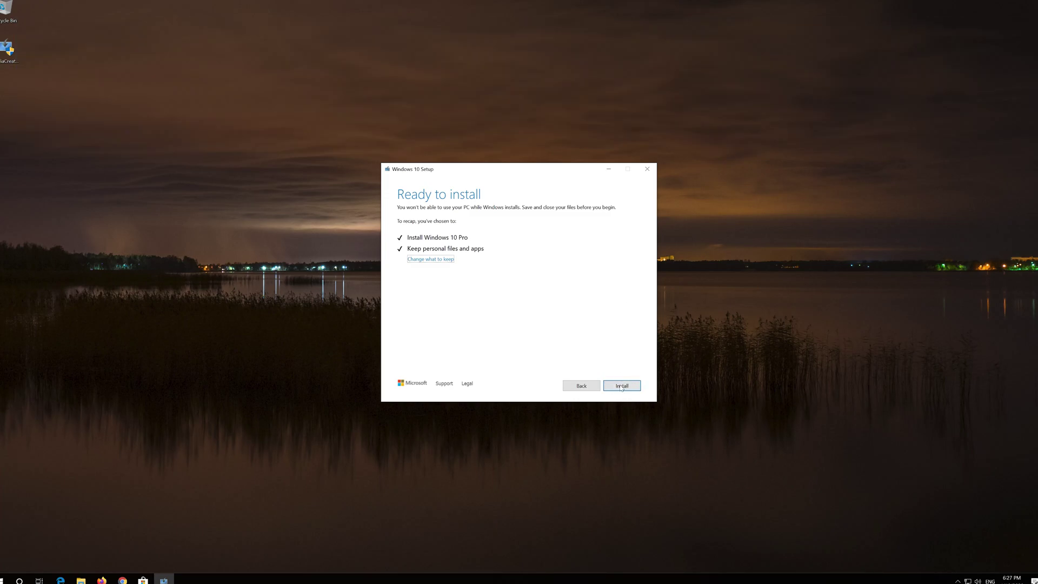